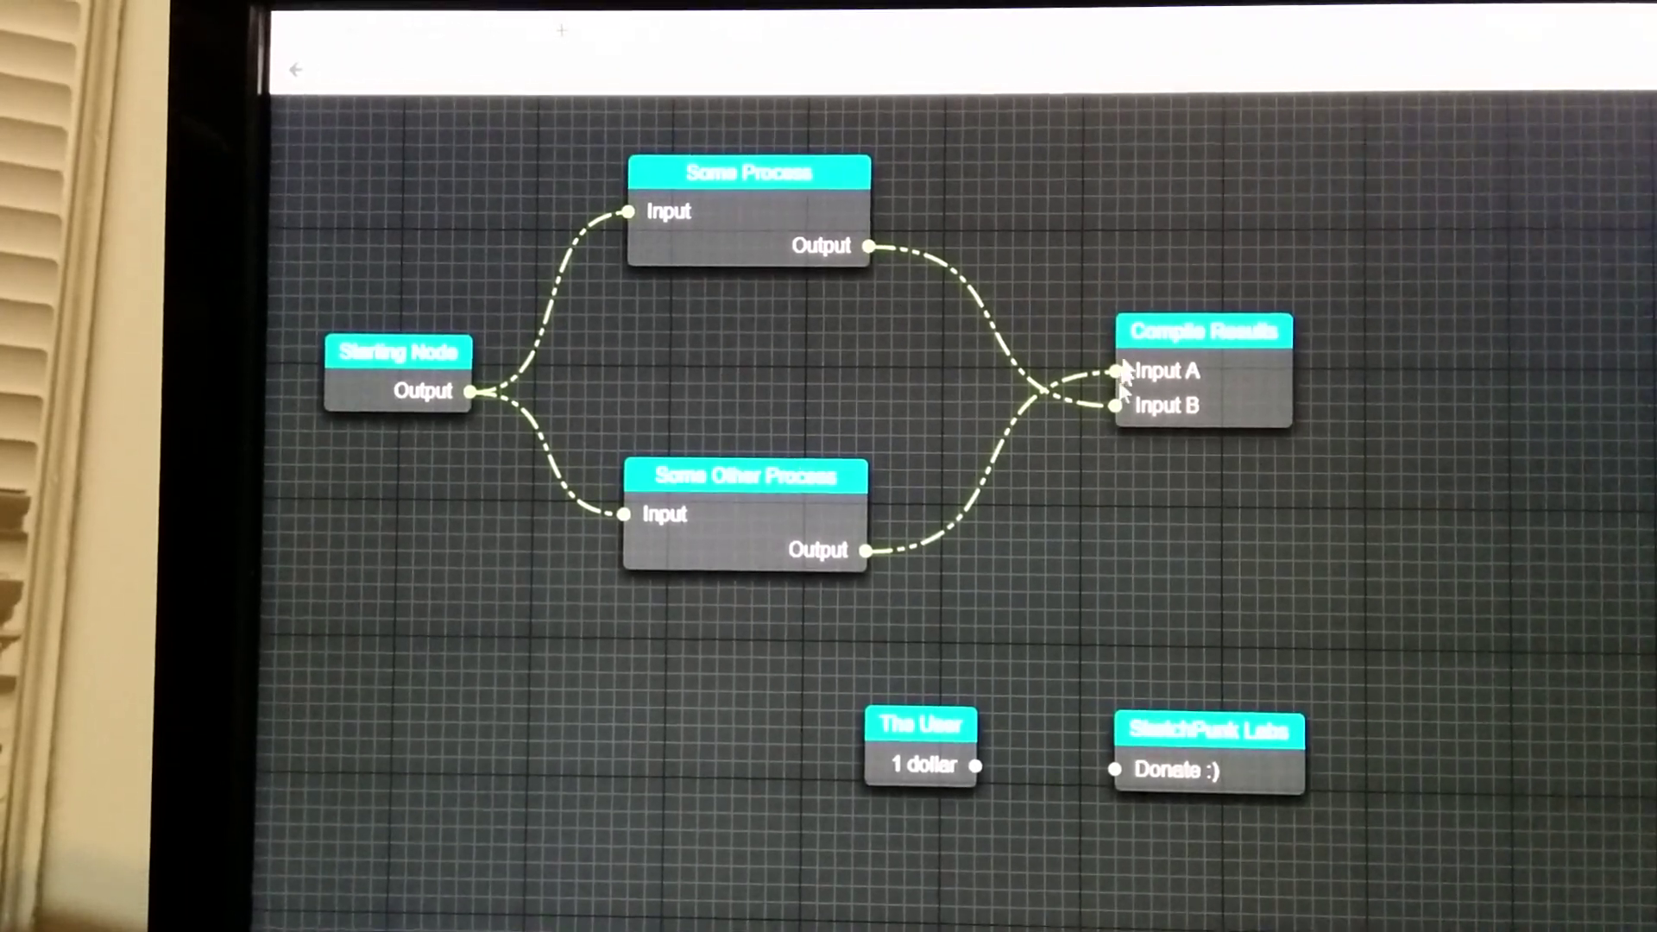
Swap the process nodes, putting Some Other Process on top, and detach its Input A link.
mouse_move(1189, 335)
mouse_down()
mouse_move(1184, 377)
mouse_move(1116, 334)
mouse_move(1081, 344)
mouse_move(1099, 375)
mouse_move(1102, 348)
mouse_up()
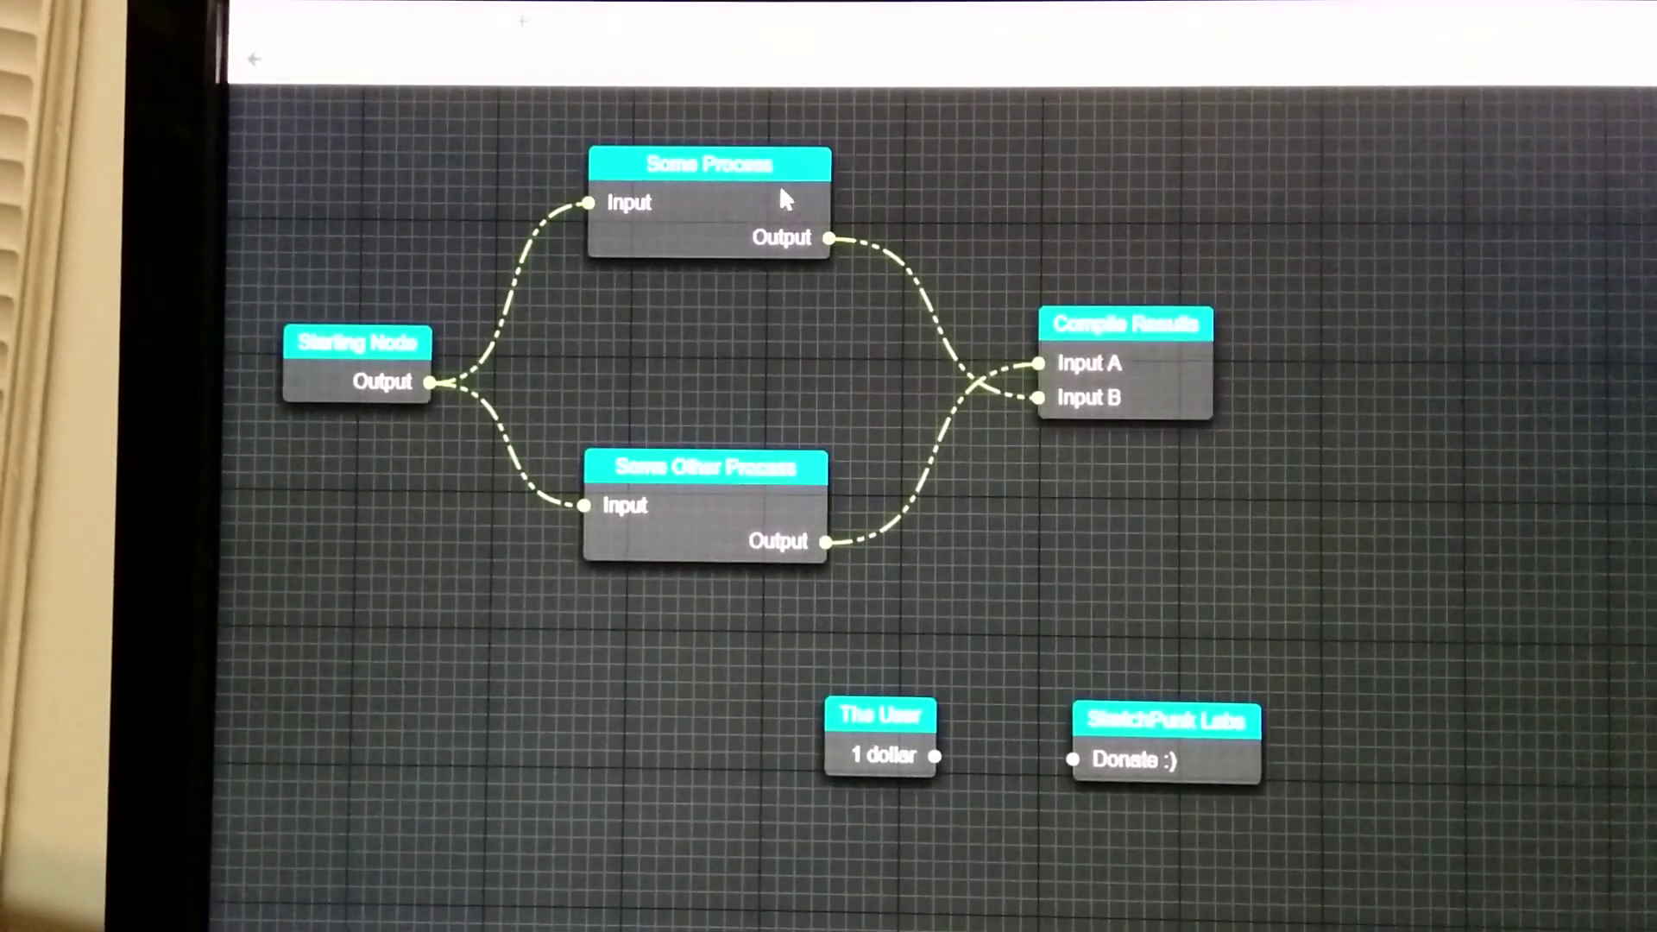
drag(780, 185, 774, 589)
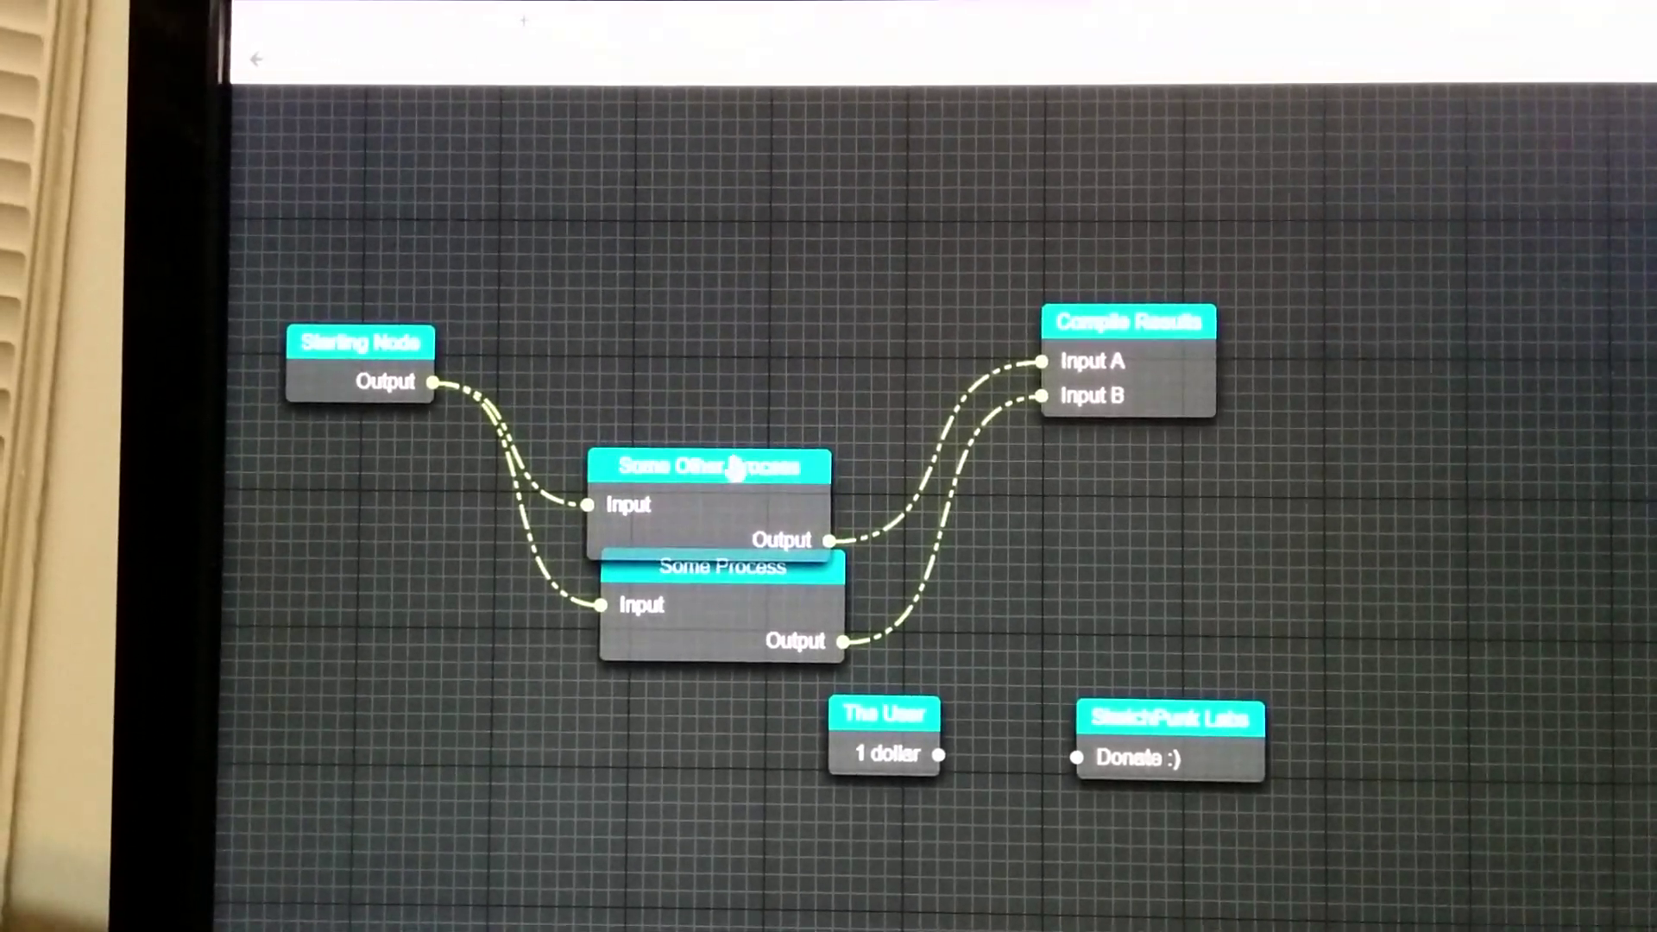
mouse_move(739, 464)
mouse_down()
mouse_move(744, 275)
mouse_move(717, 141)
mouse_up()
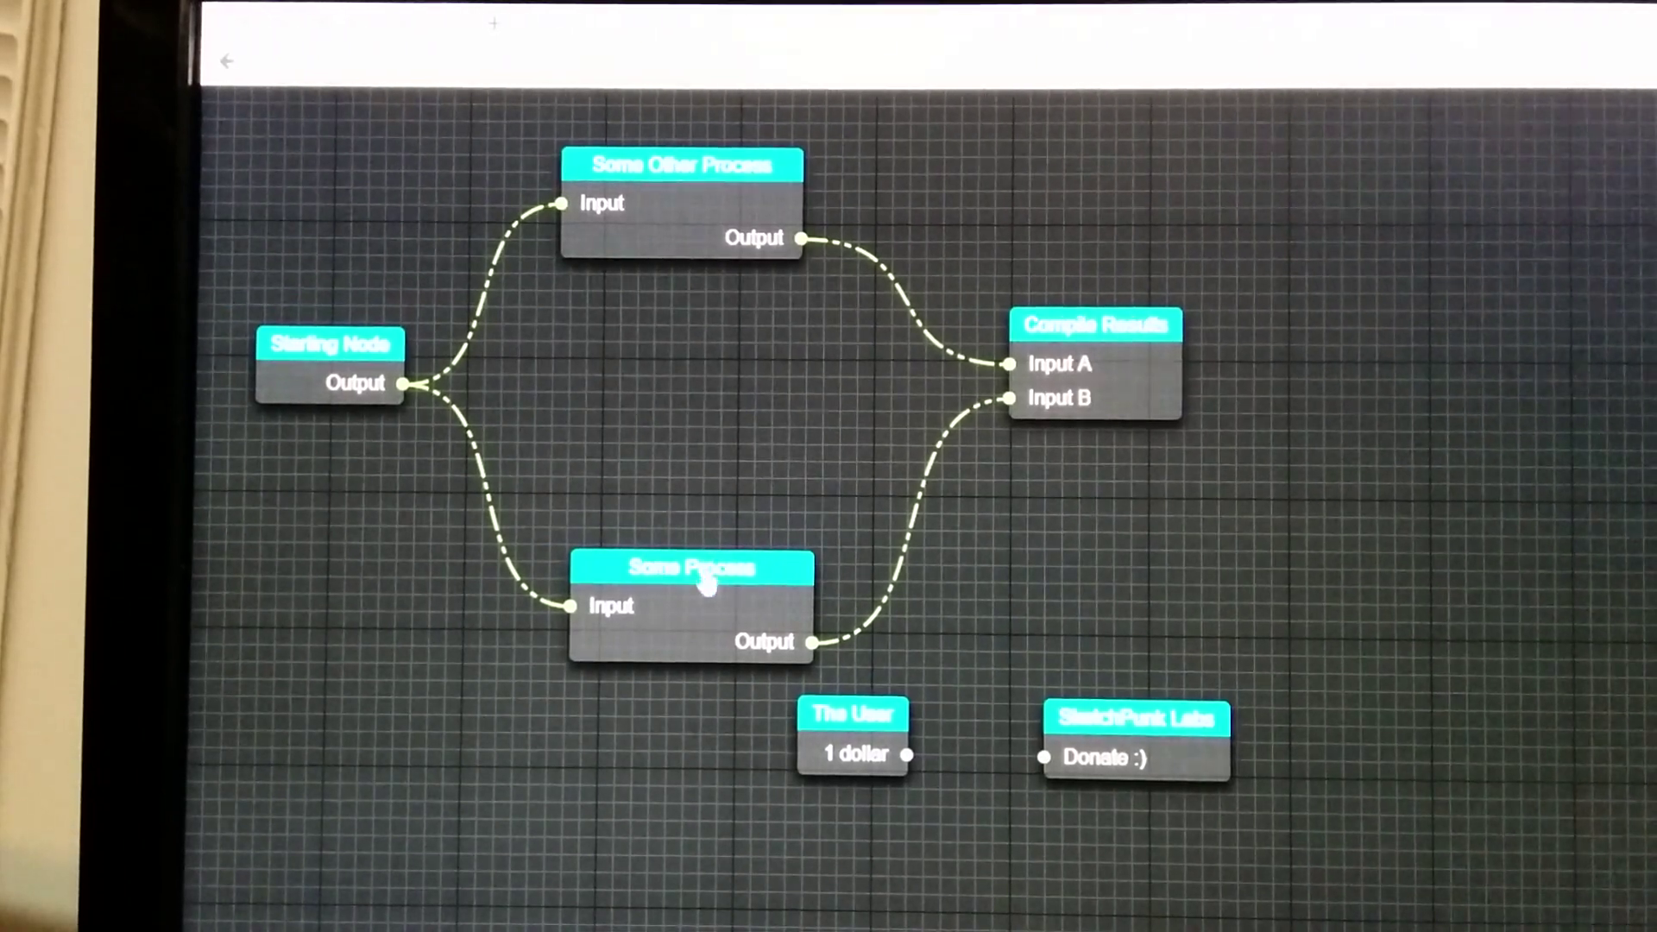
drag(708, 583, 688, 437)
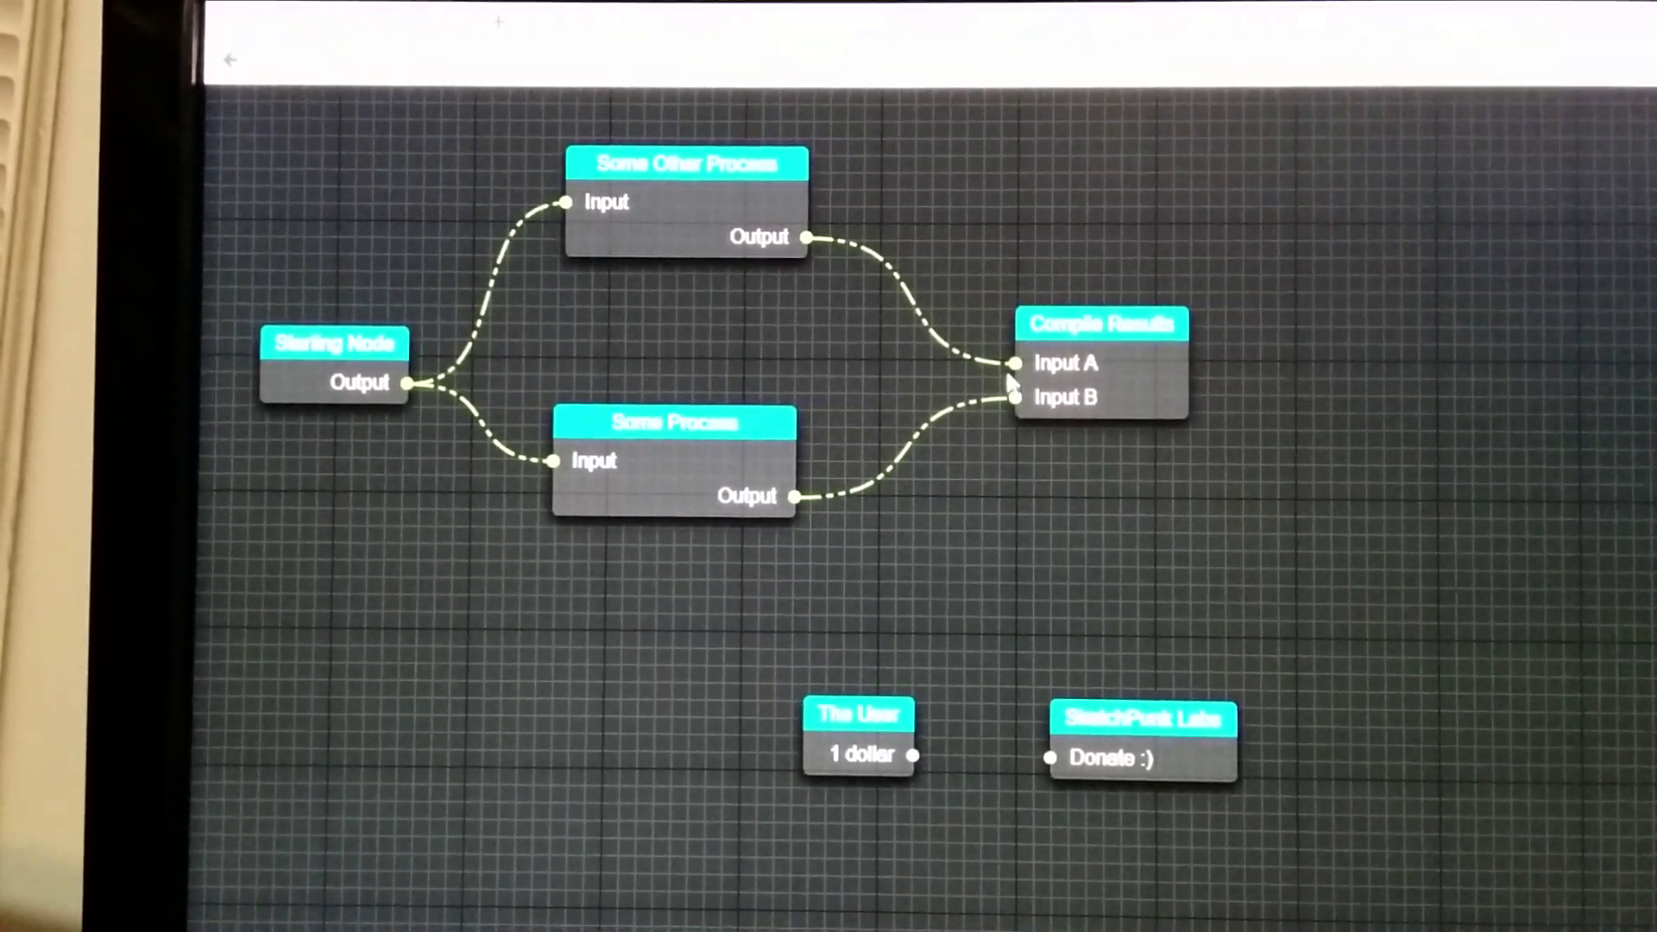
drag(1017, 364, 890, 378)
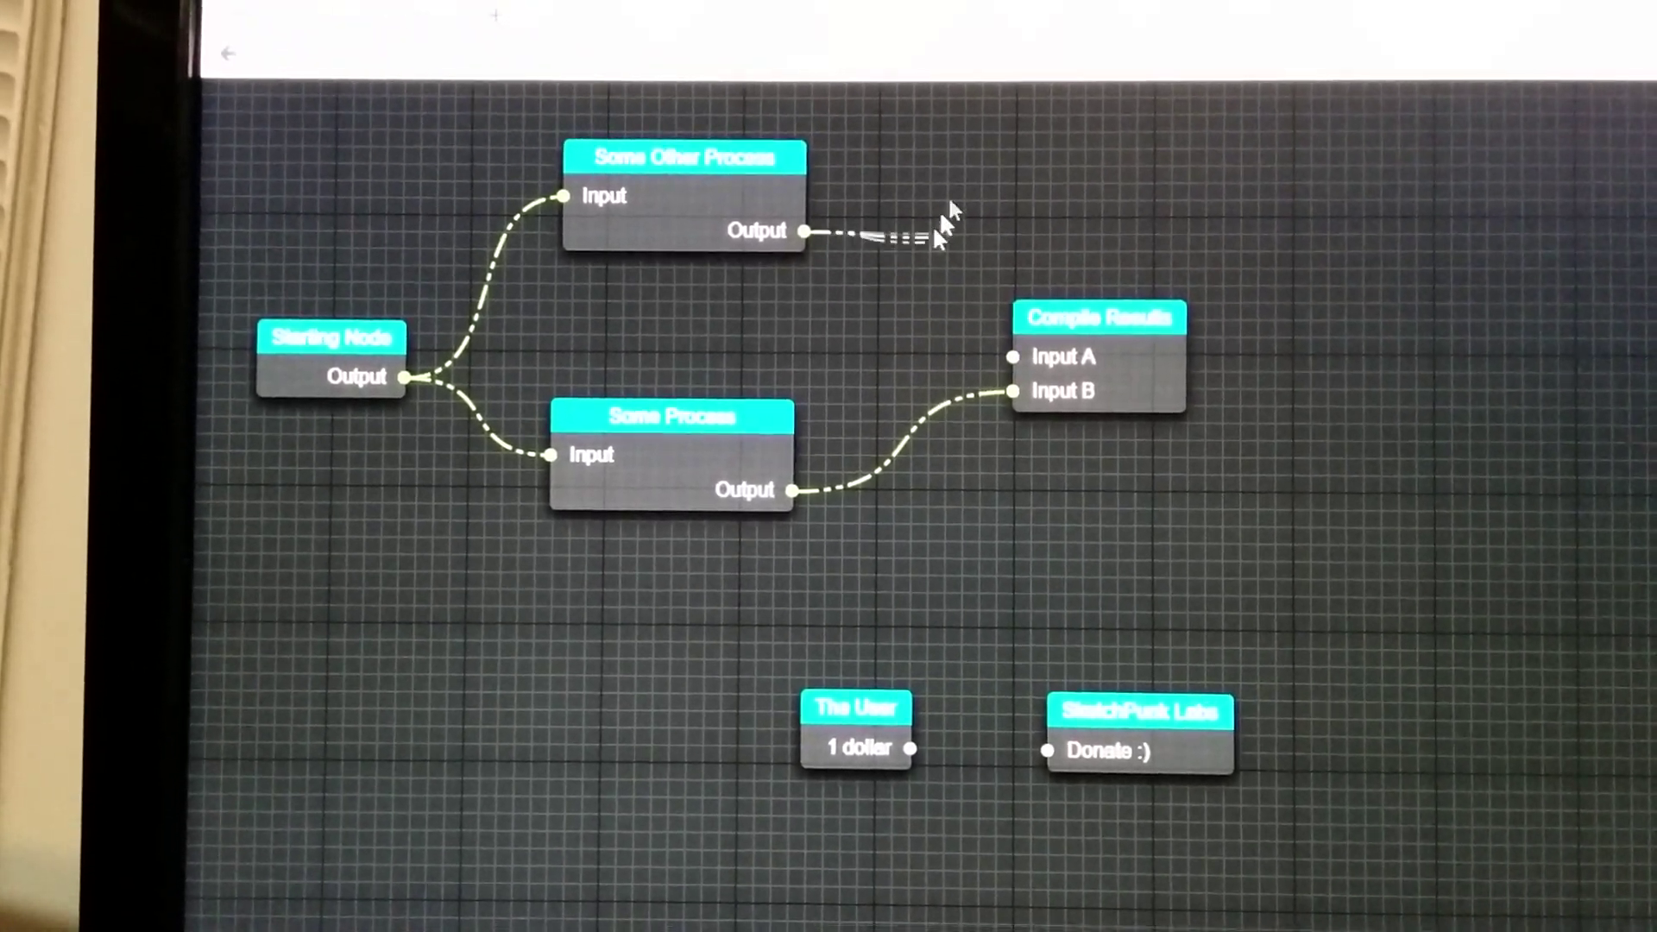
Discard Some Other Process's old link and wire its output into Compile Results.
drag(946, 228, 980, 167)
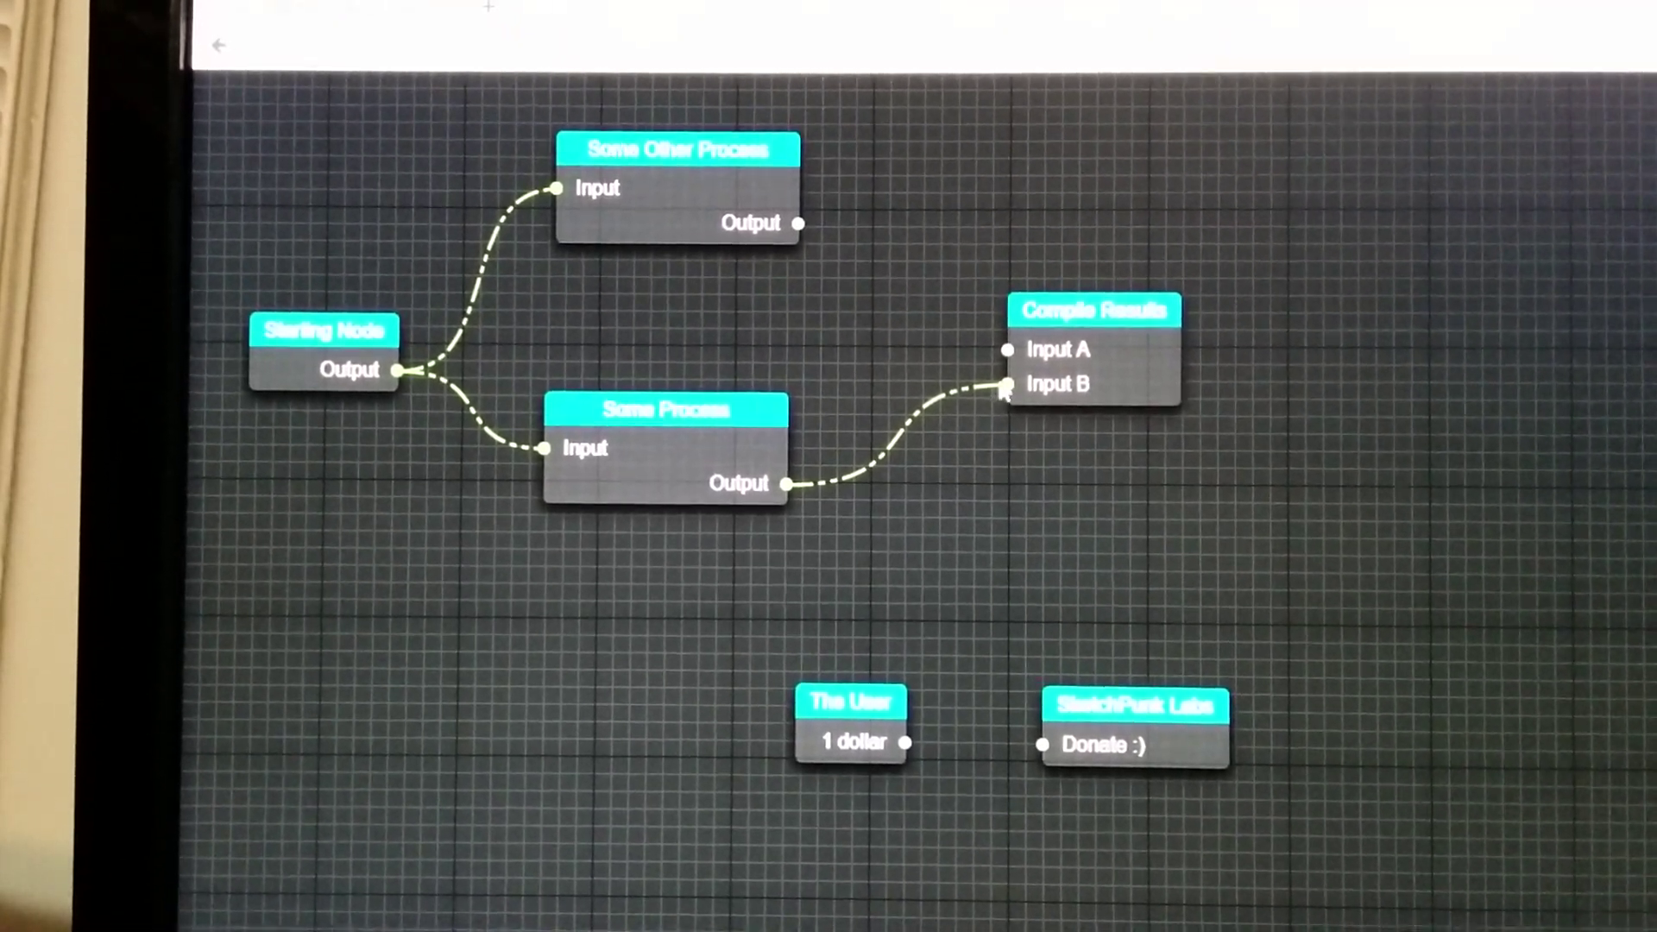
mouse_move(1006, 385)
mouse_down()
mouse_move(908, 317)
mouse_move(1006, 364)
mouse_up()
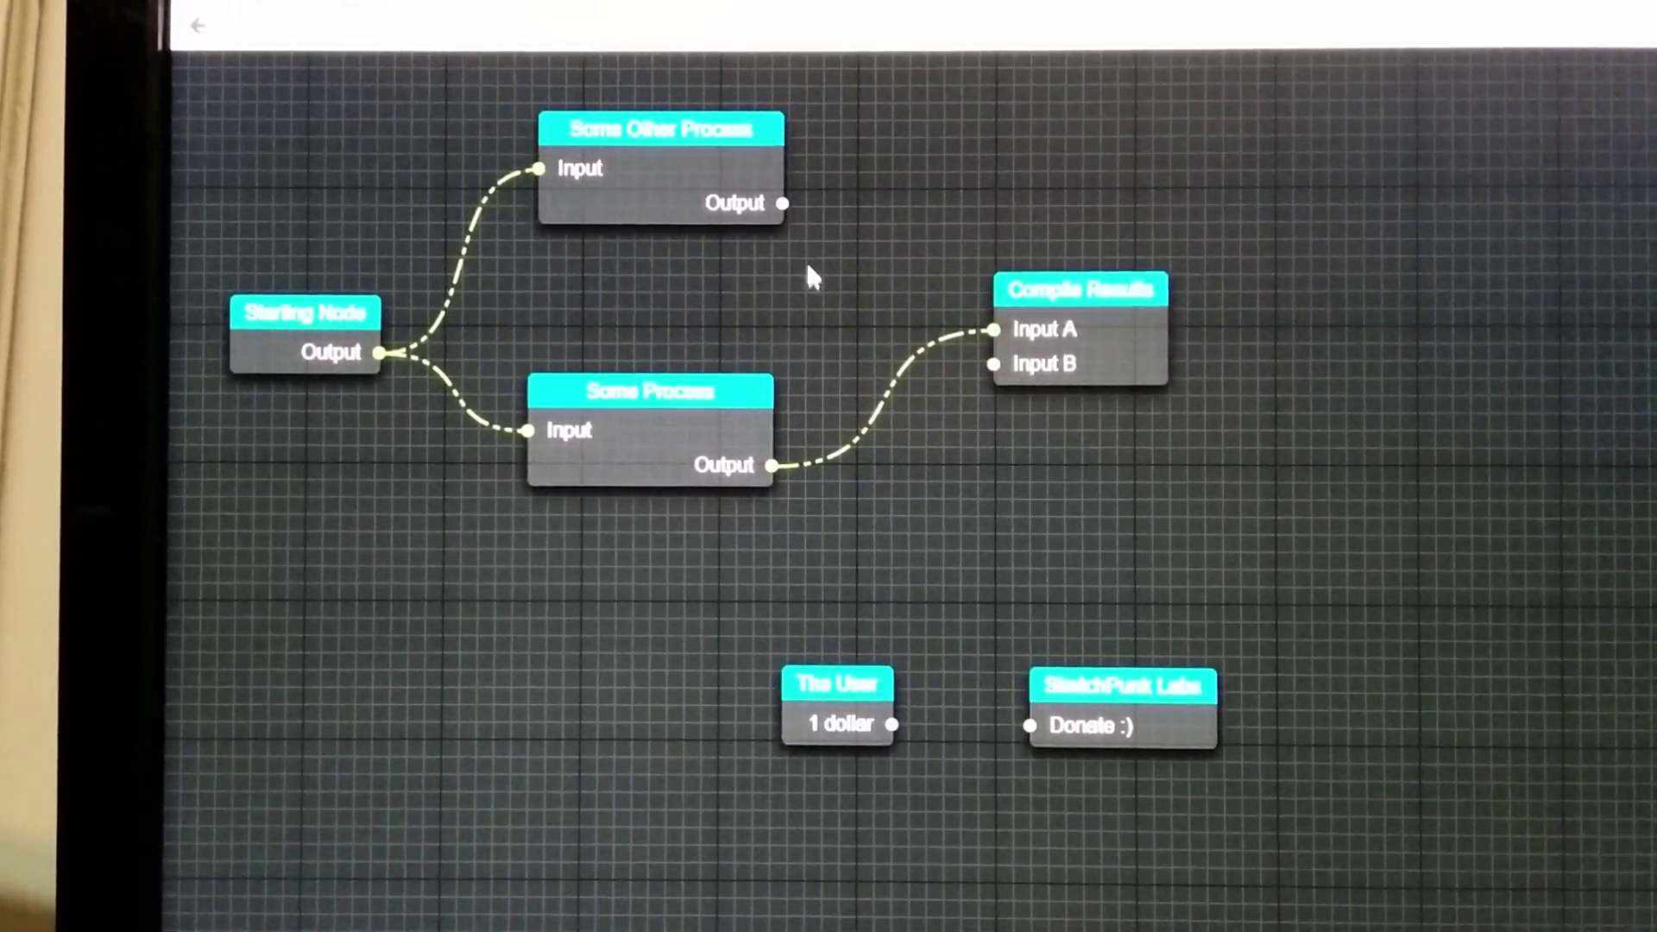
drag(781, 210, 1014, 389)
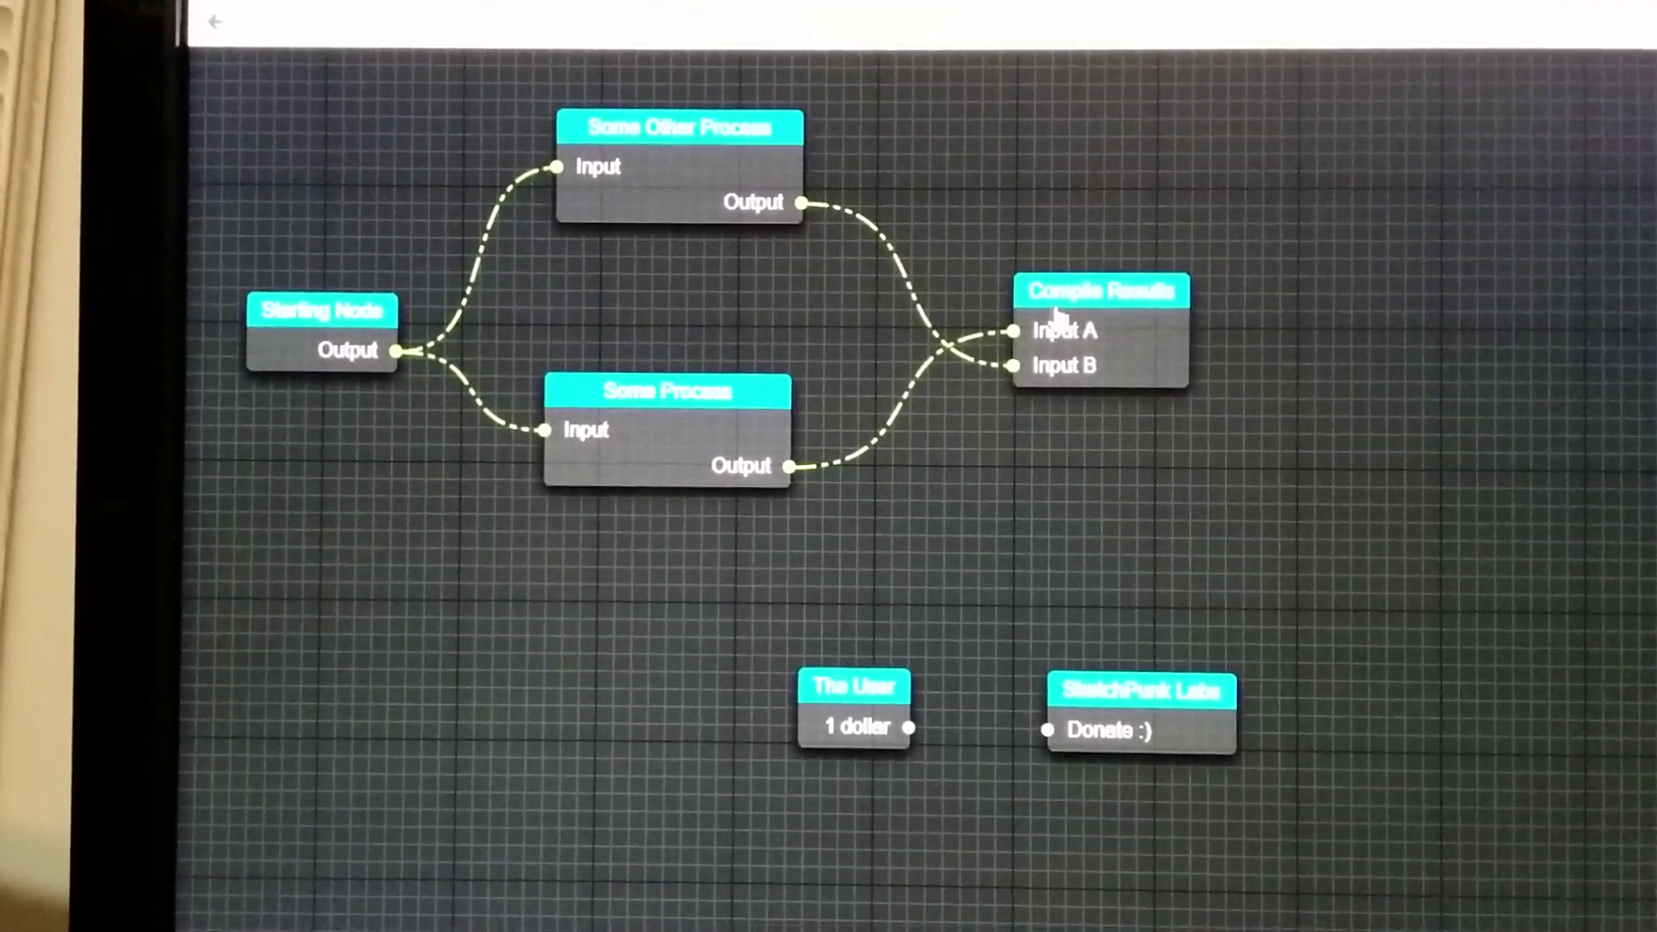
Connect Starting Node directly to Input A, then rearrange Compile Results and Some Process.
drag(1058, 317, 996, 292)
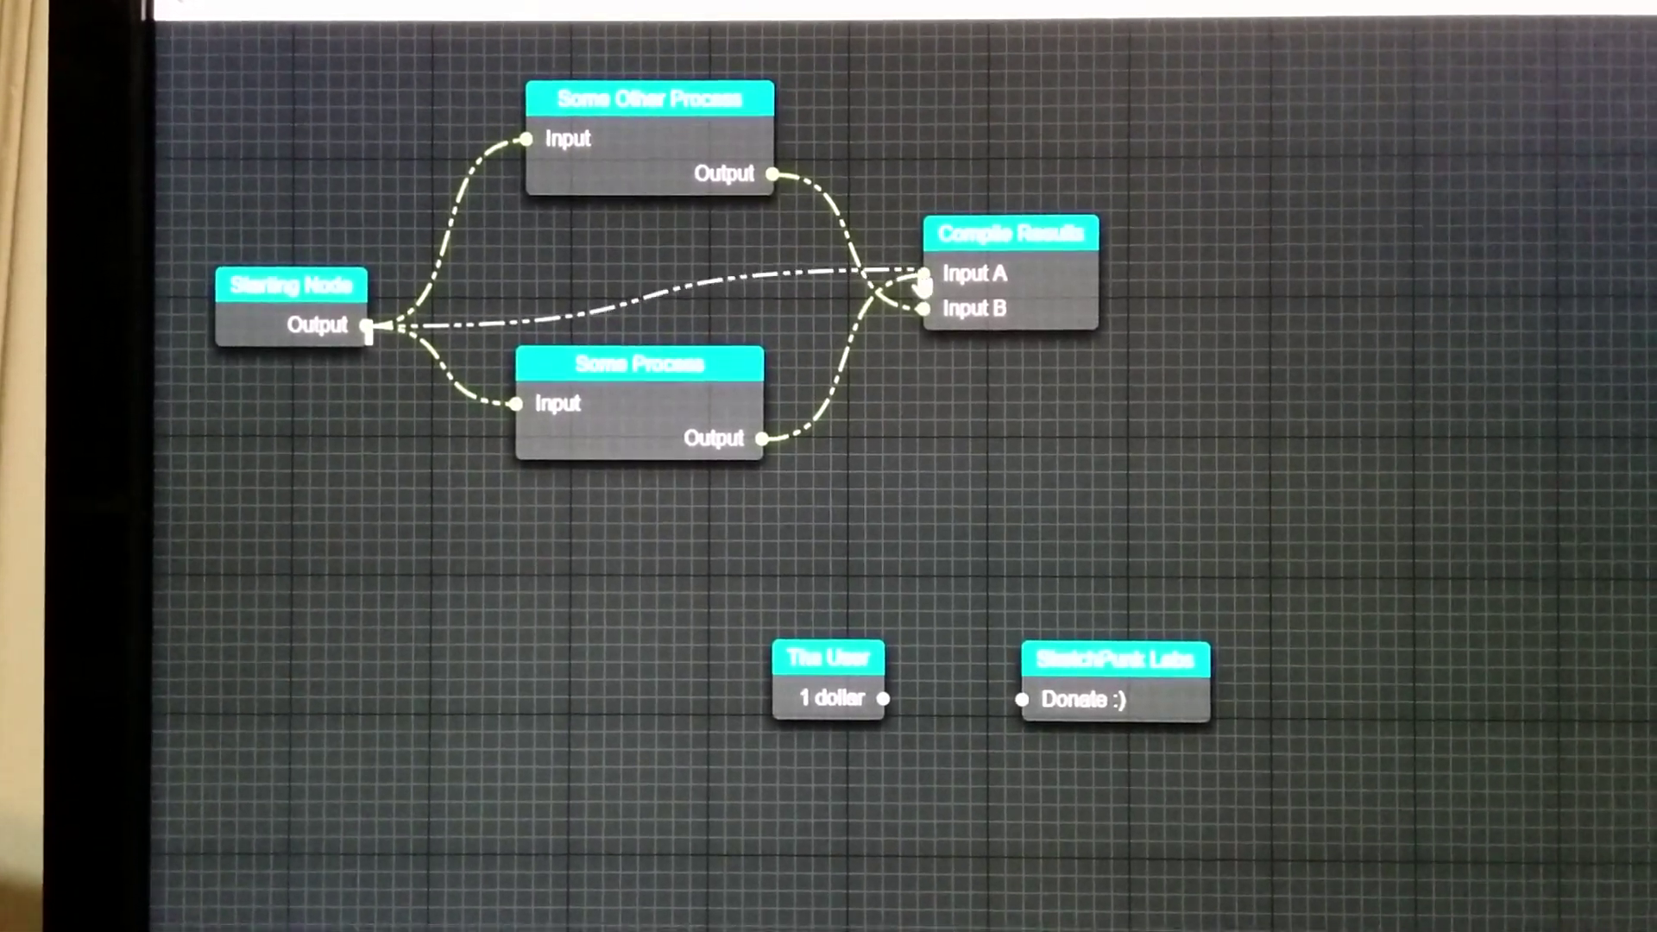
mouse_move(865, 306)
mouse_down()
mouse_move(939, 282)
mouse_move(970, 204)
mouse_up()
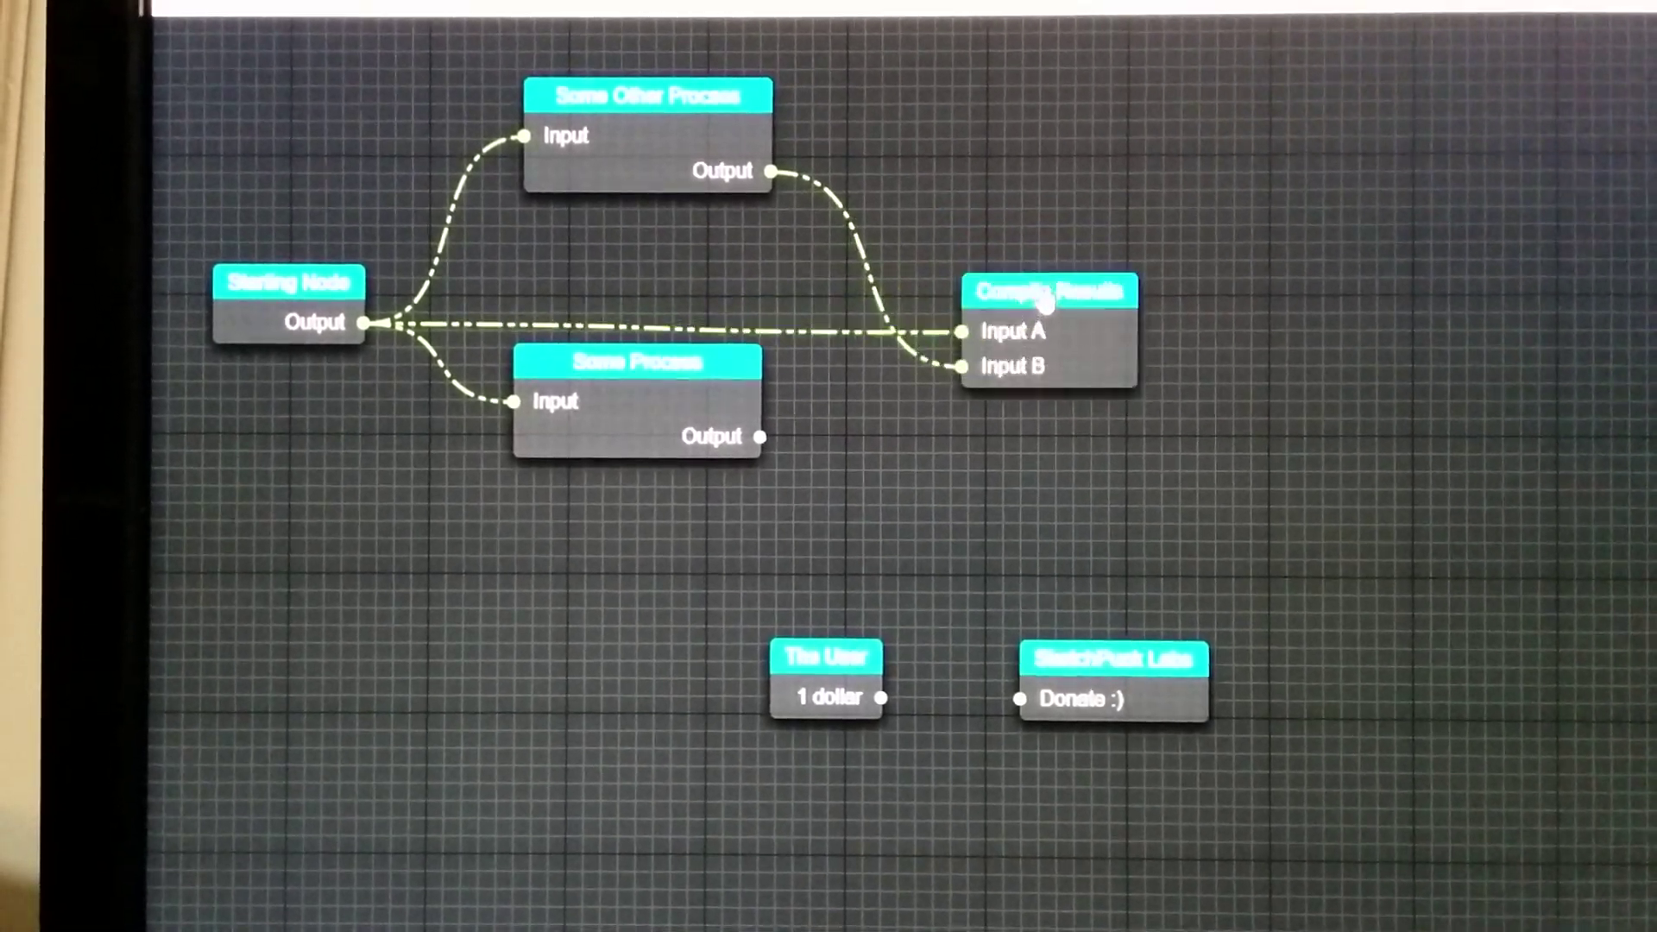
drag(785, 365, 736, 515)
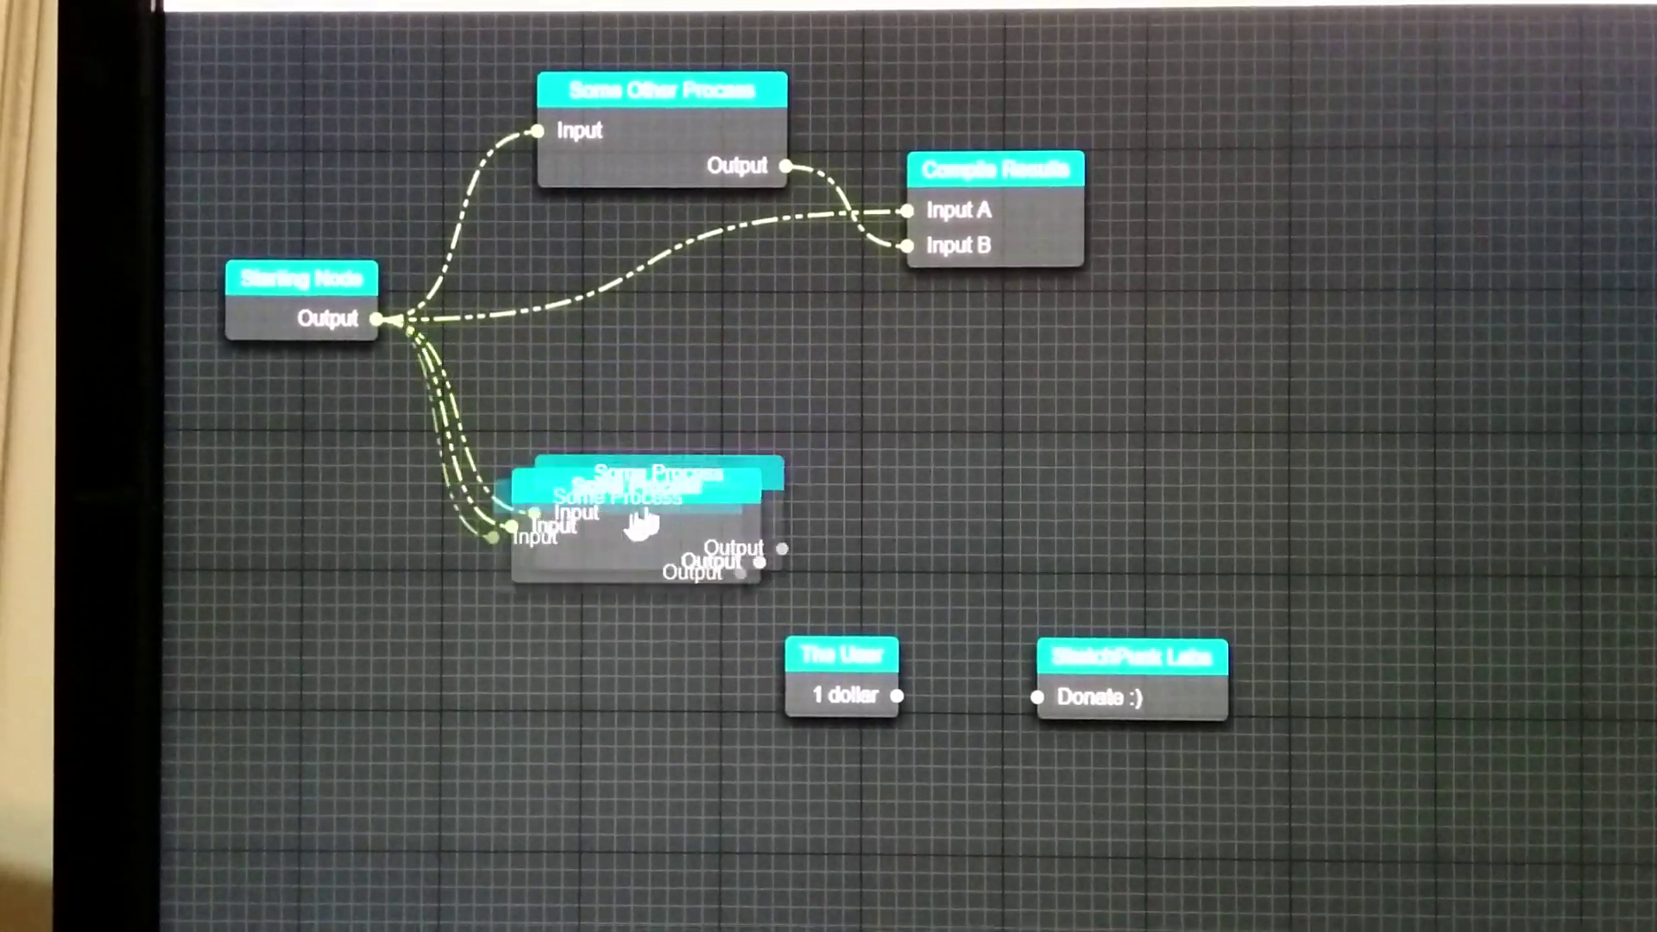
mouse_move(964, 181)
mouse_down()
mouse_move(842, 349)
mouse_move(953, 314)
mouse_move(984, 266)
mouse_up()
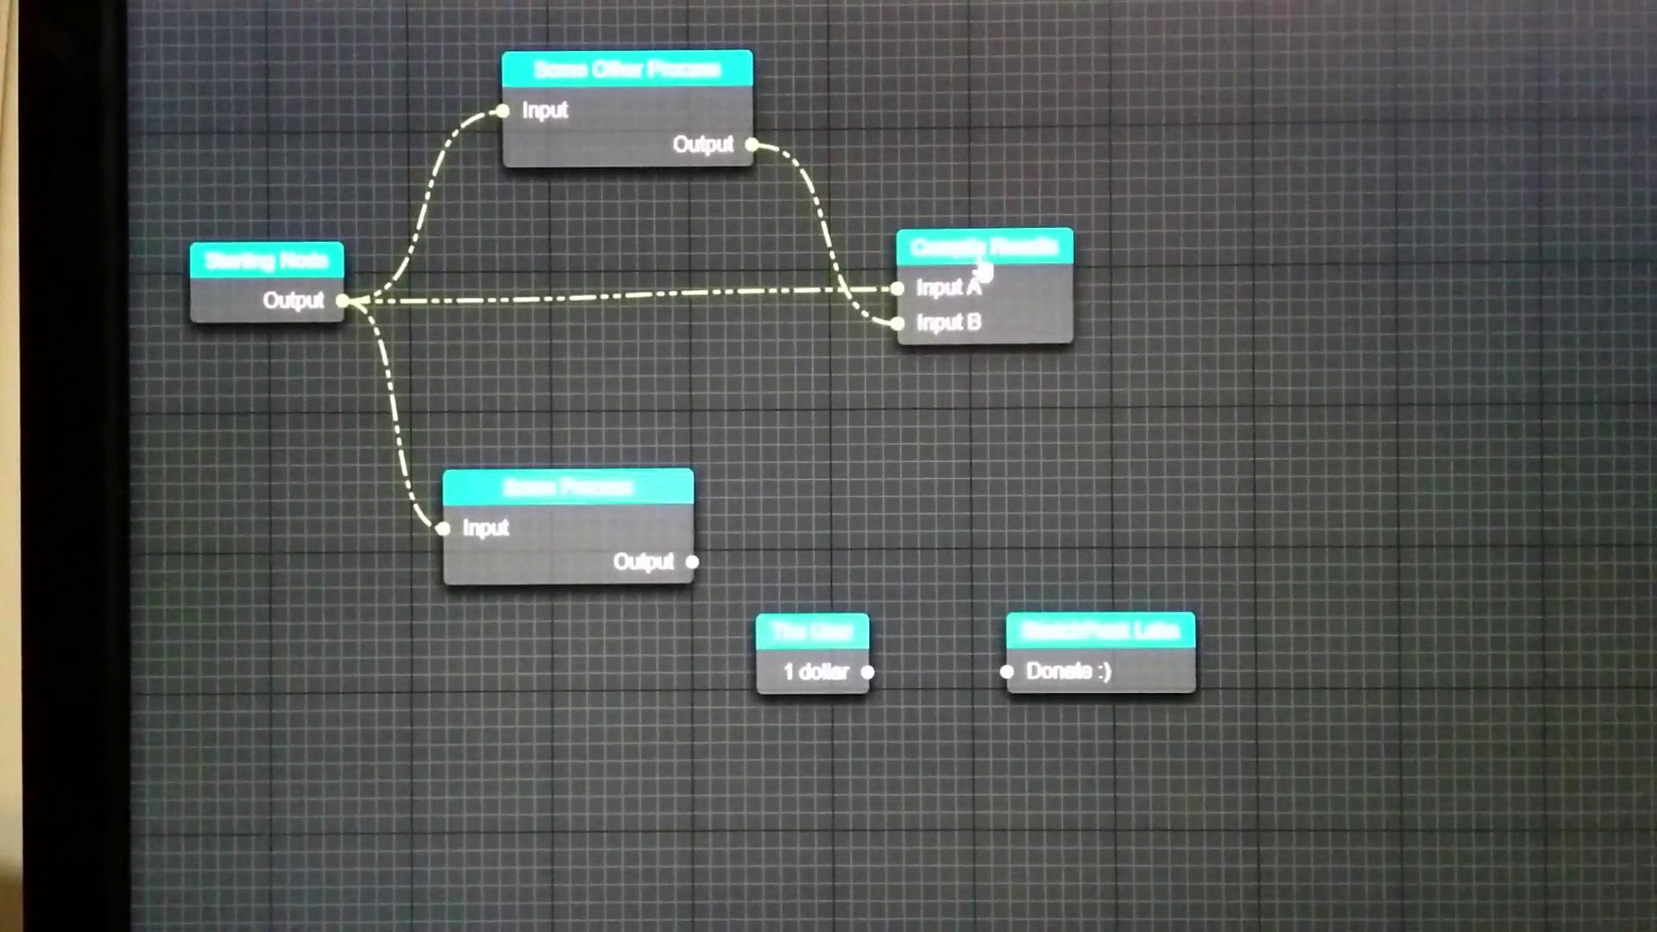
mouse_move(615, 509)
mouse_down()
mouse_move(687, 432)
mouse_move(763, 409)
mouse_up()
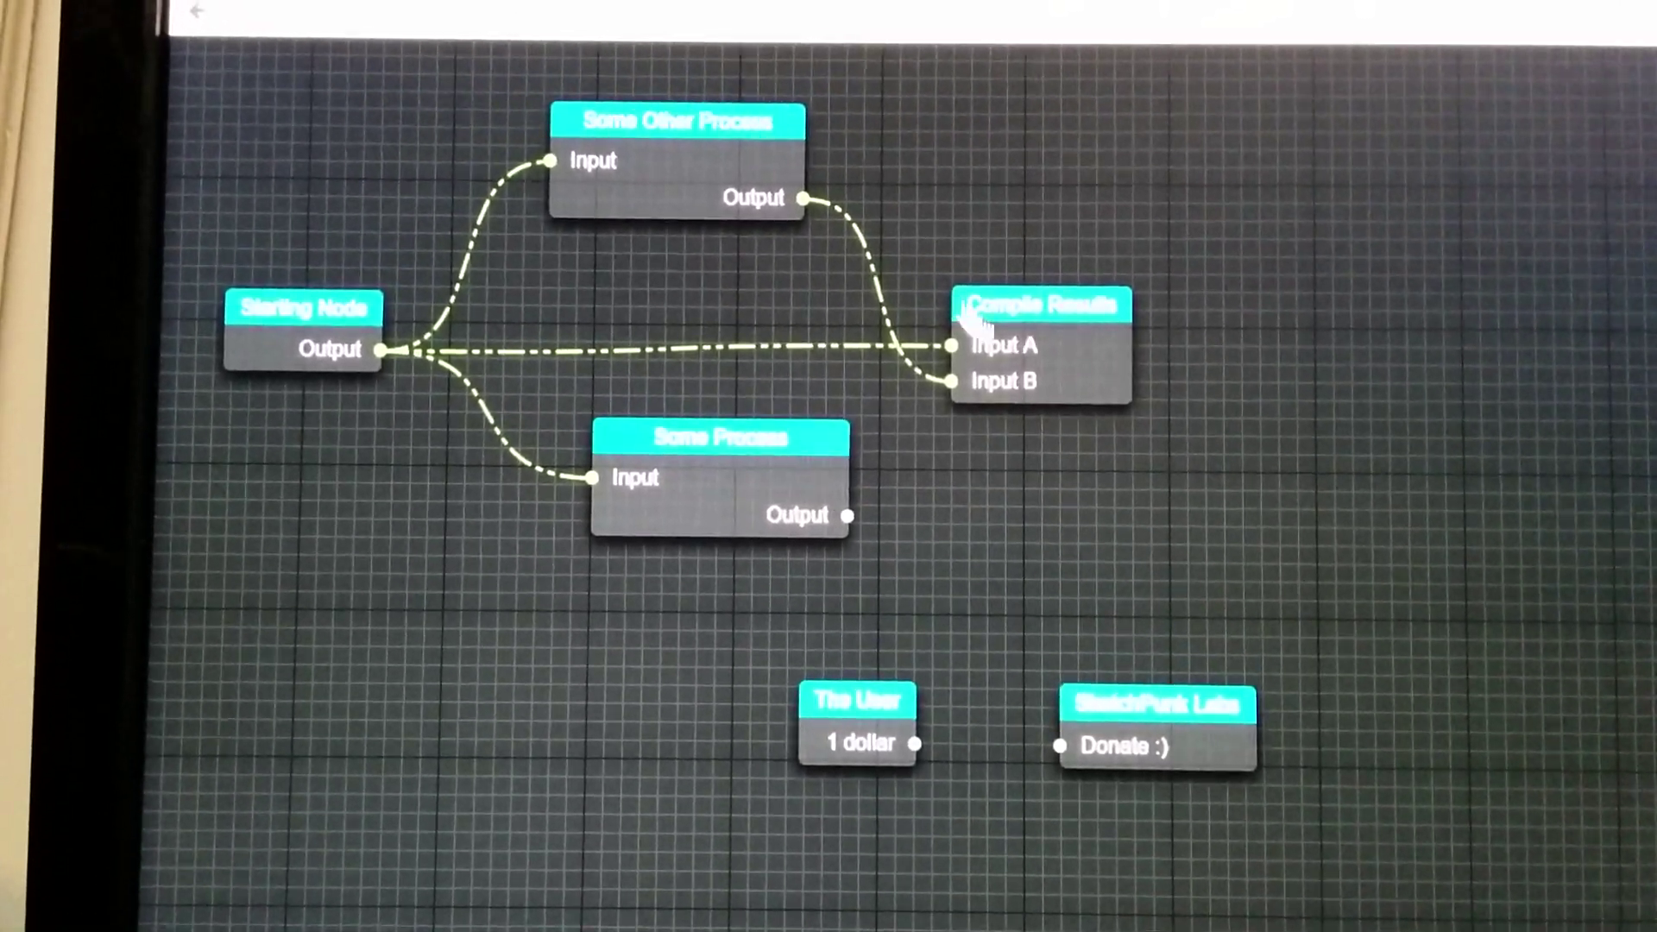
Move Compile Results and both process nodes leftward, then link The User's 1 dollar to Donate :).
drag(991, 305, 873, 235)
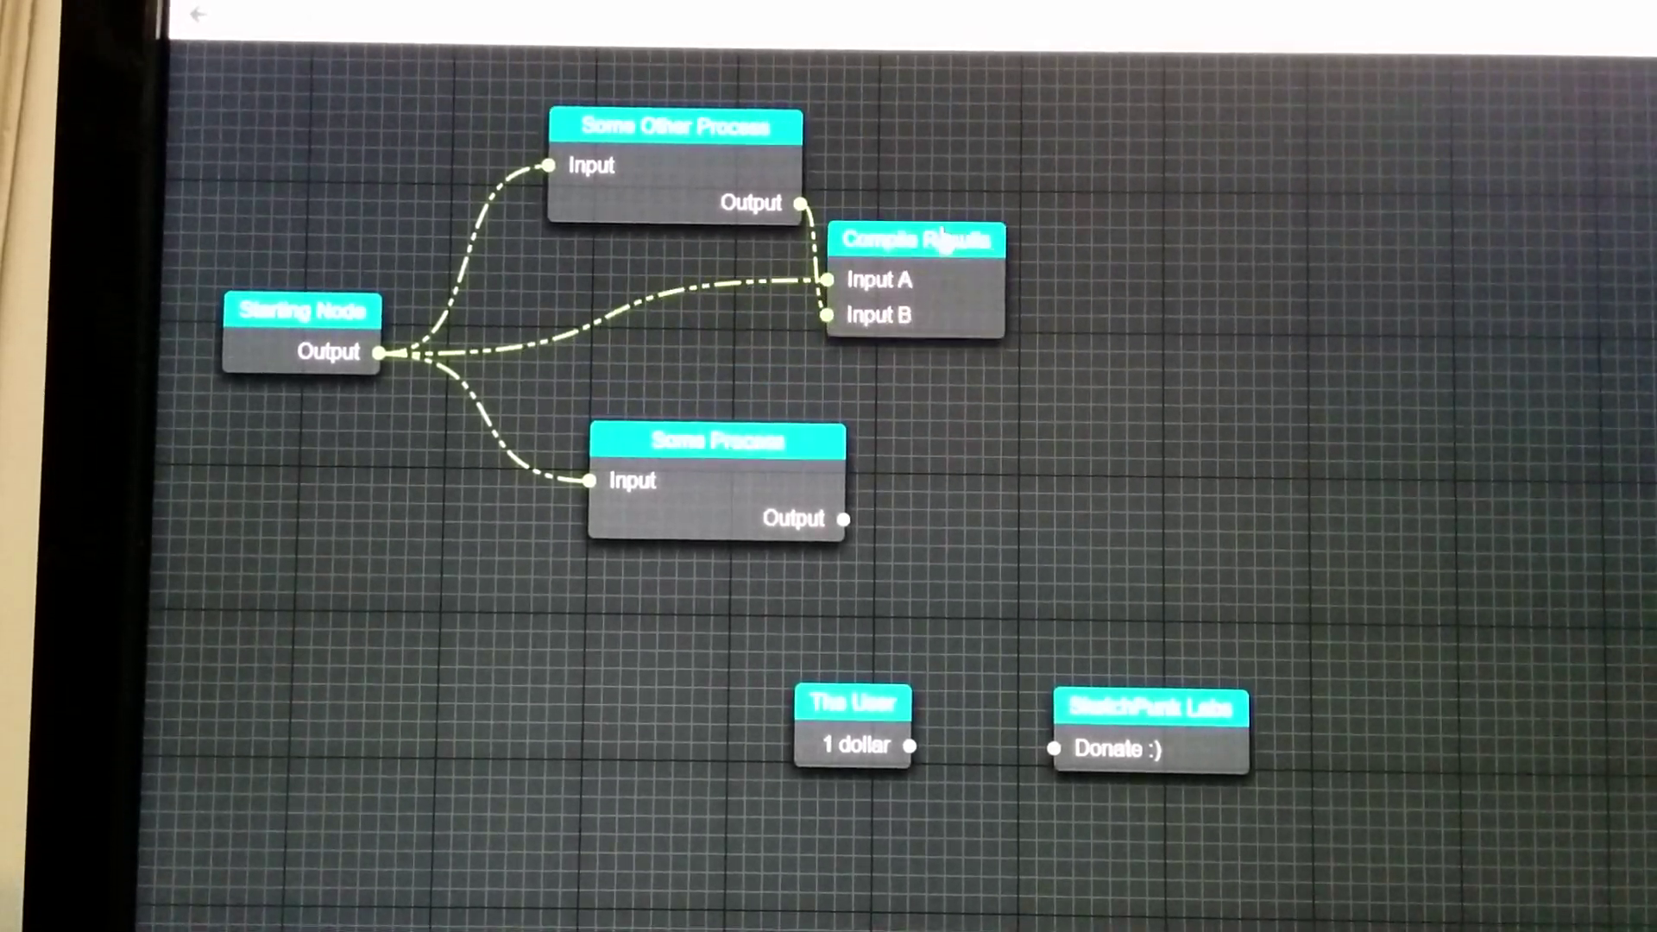
drag(786, 434, 557, 511)
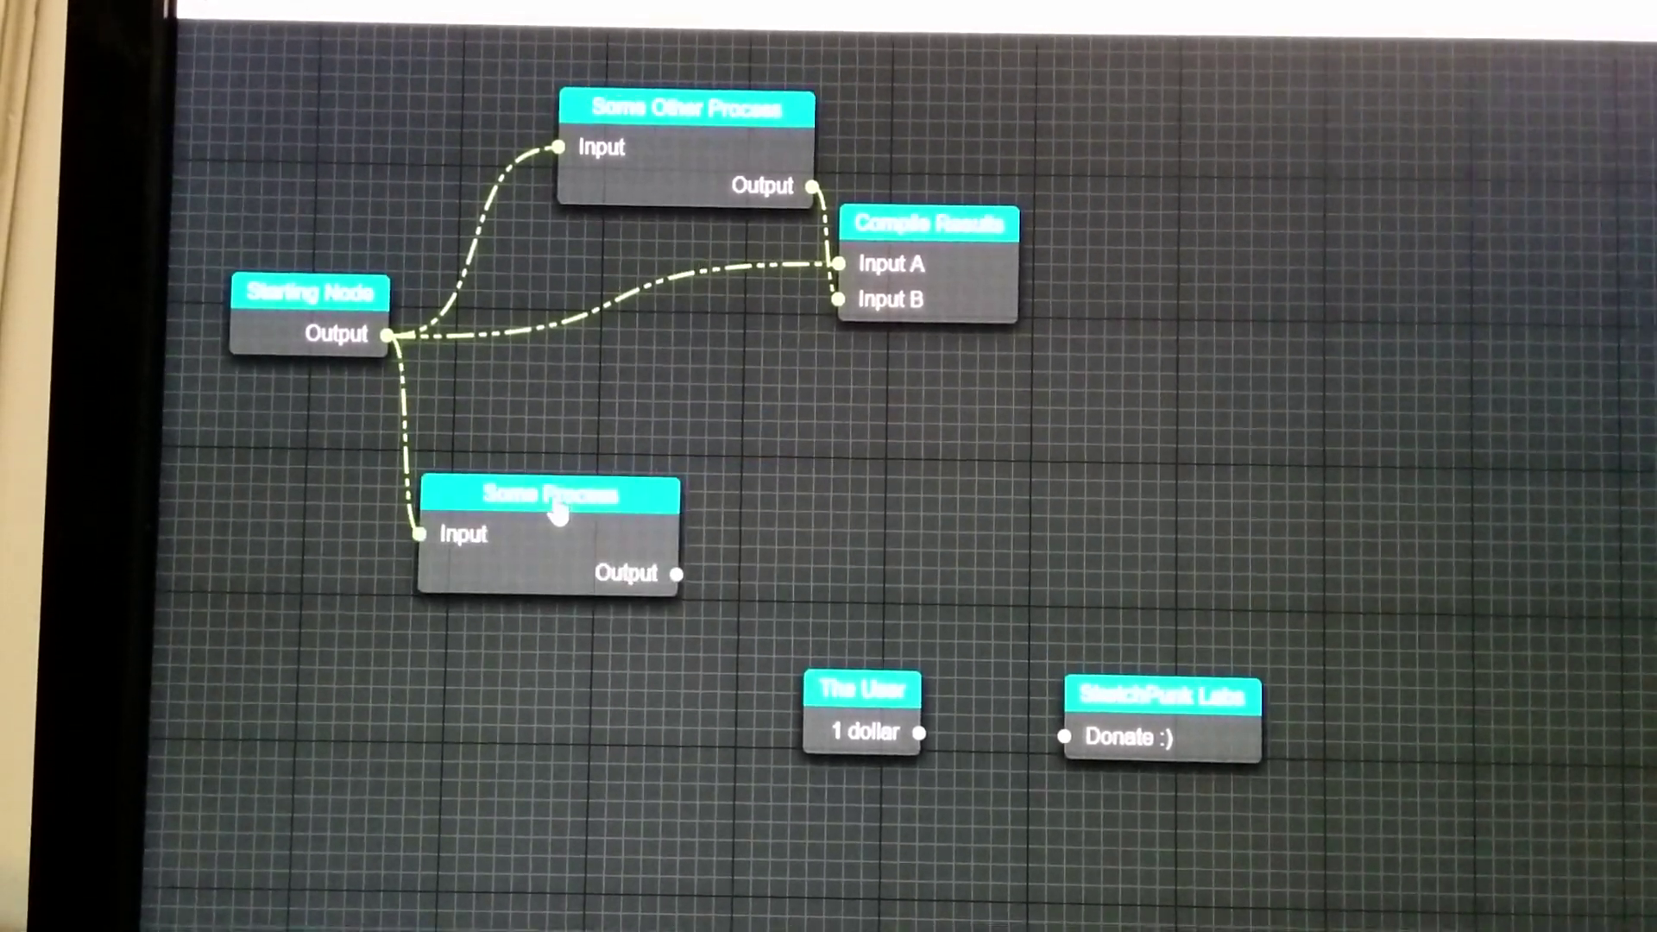
drag(760, 138, 629, 105)
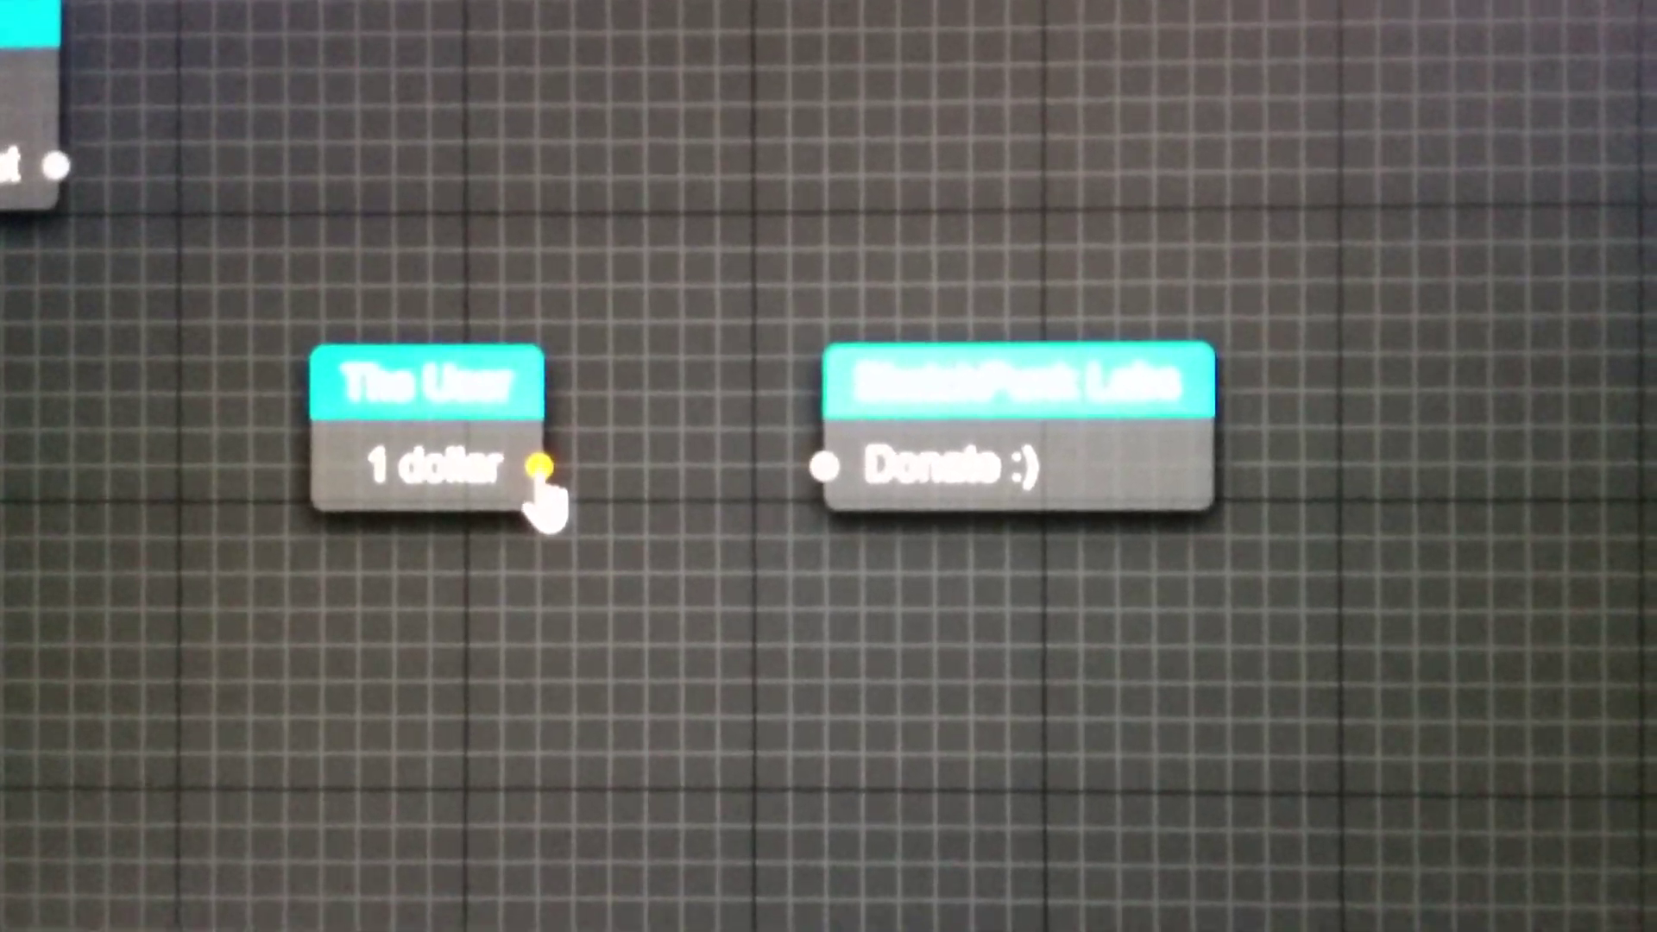
drag(529, 503, 793, 454)
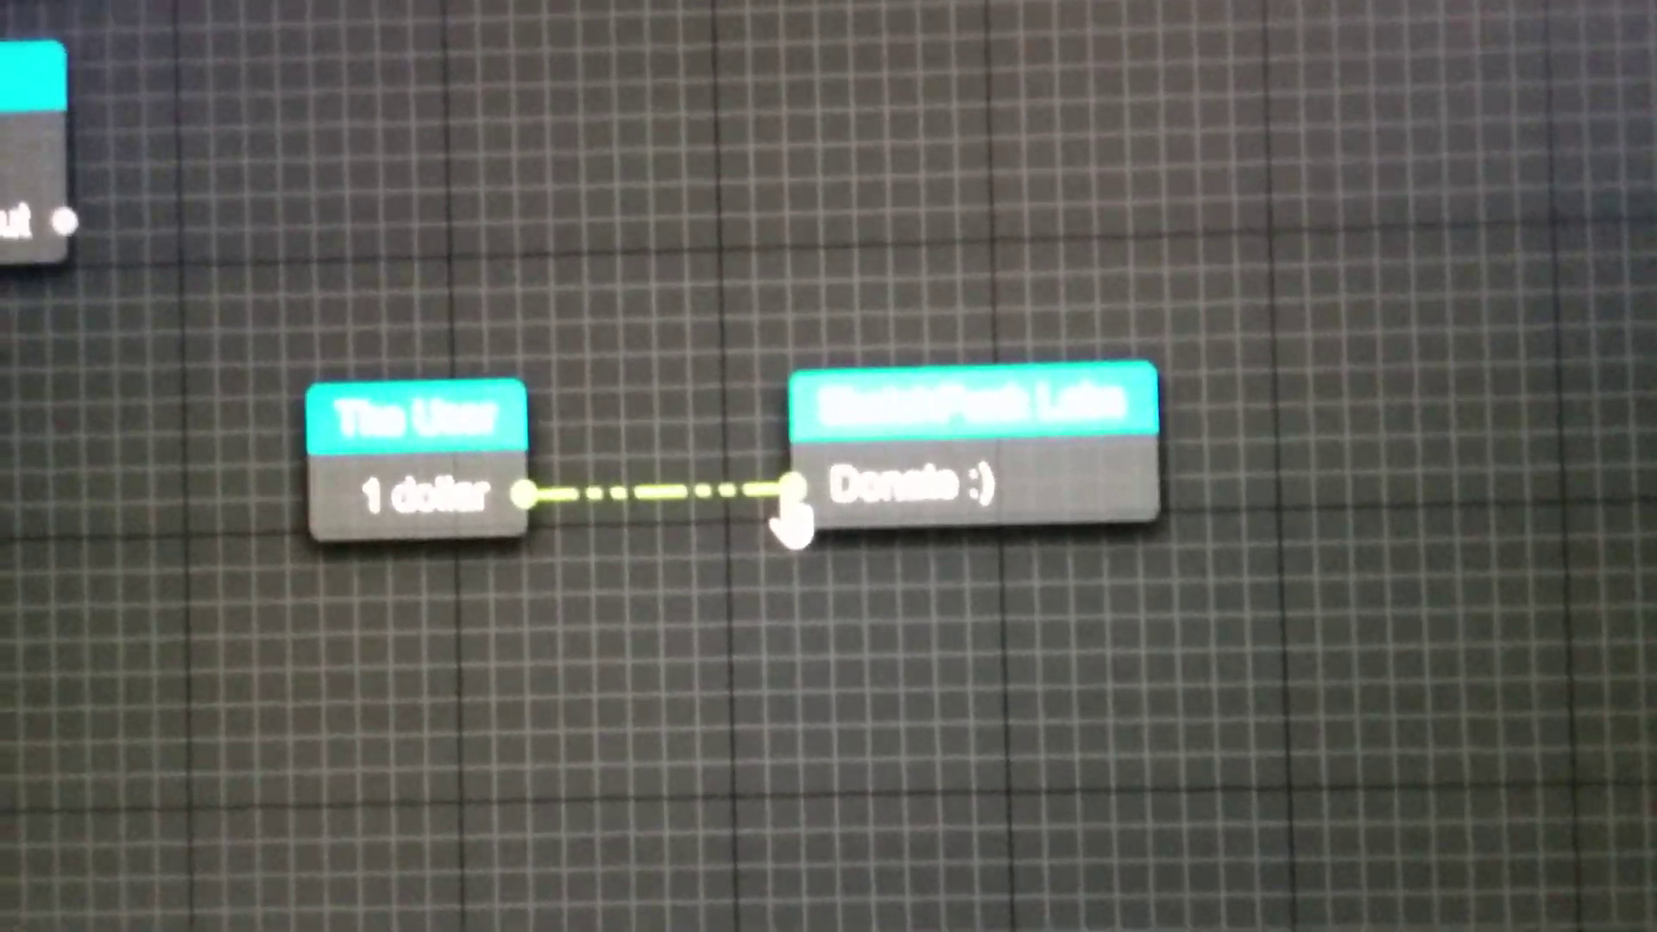